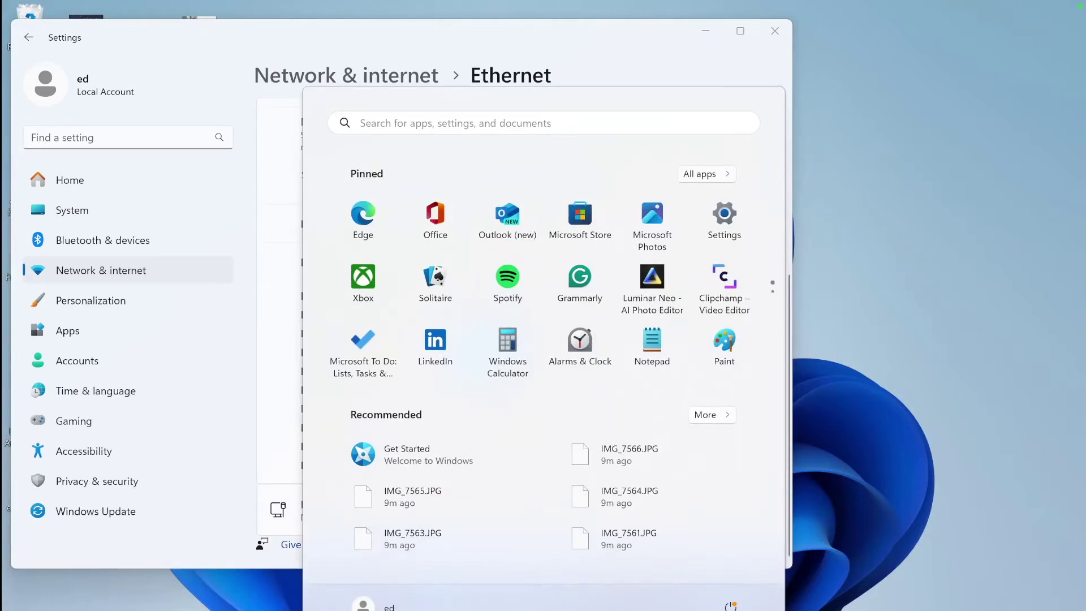
Open Command Prompt from a cmd search and run ipconfig, showing the PC's IPv4 address 10.211.55.5
{"action": "type", "text": "cm"}
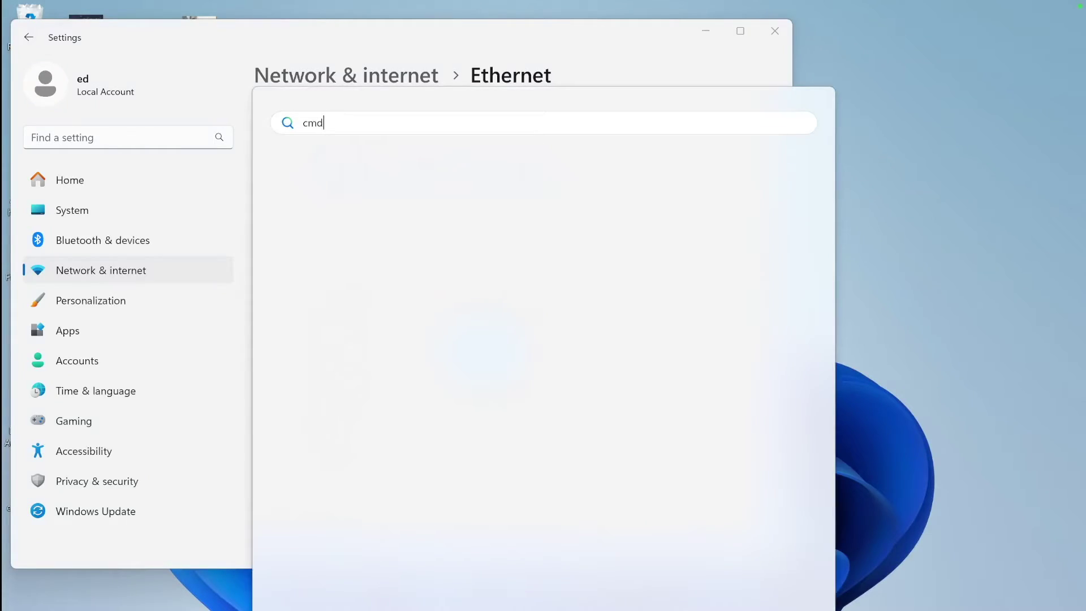
{"action": "type", "text": "d"}
{"action": "key", "text": "Escape"}
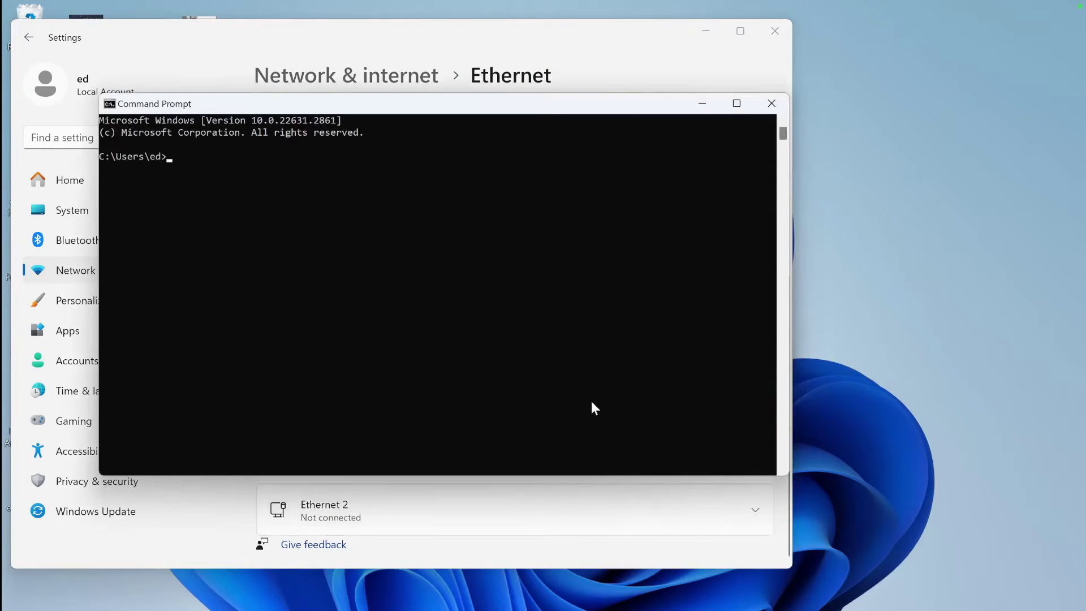
{"action": "type", "text": "g"}
{"action": "key", "text": "Return"}
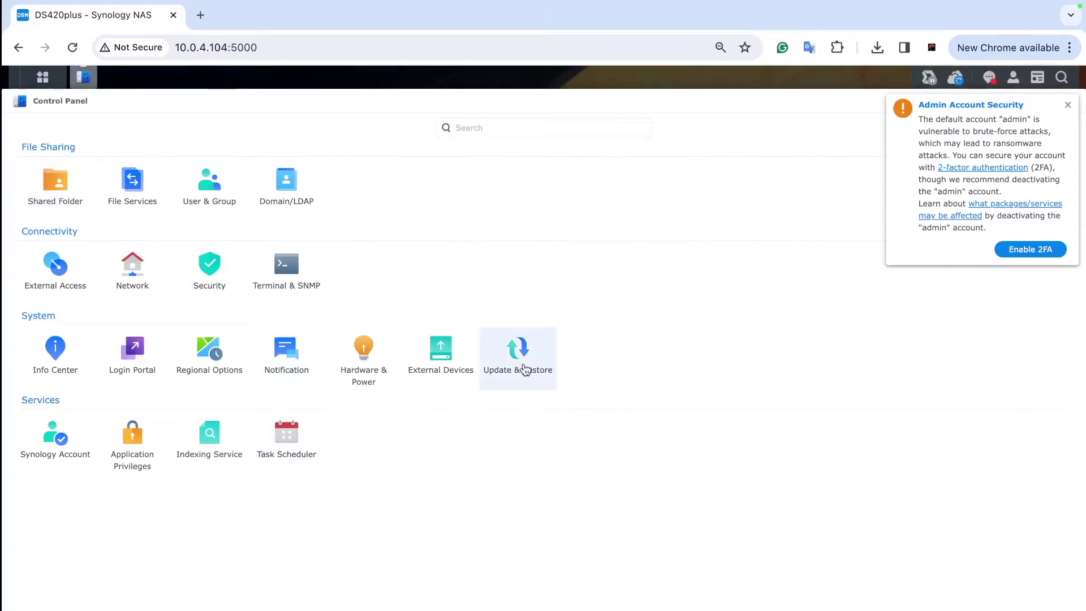
Note the DSM version, then confirm LAN 2's static IP 192.168.1.20 and mask 255.255.255.0 in Network Interface
{"action": "left_click", "coordinate": [525, 369]}
{"action": "triple_click", "coordinate": [294, 201]}
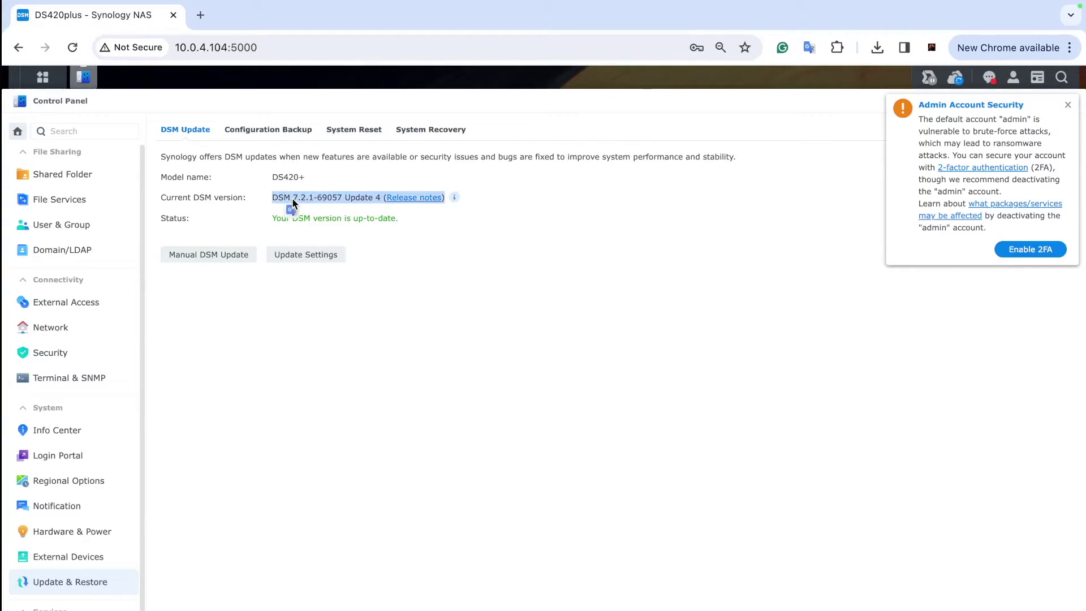
{"action": "left_click", "coordinate": [67, 334]}
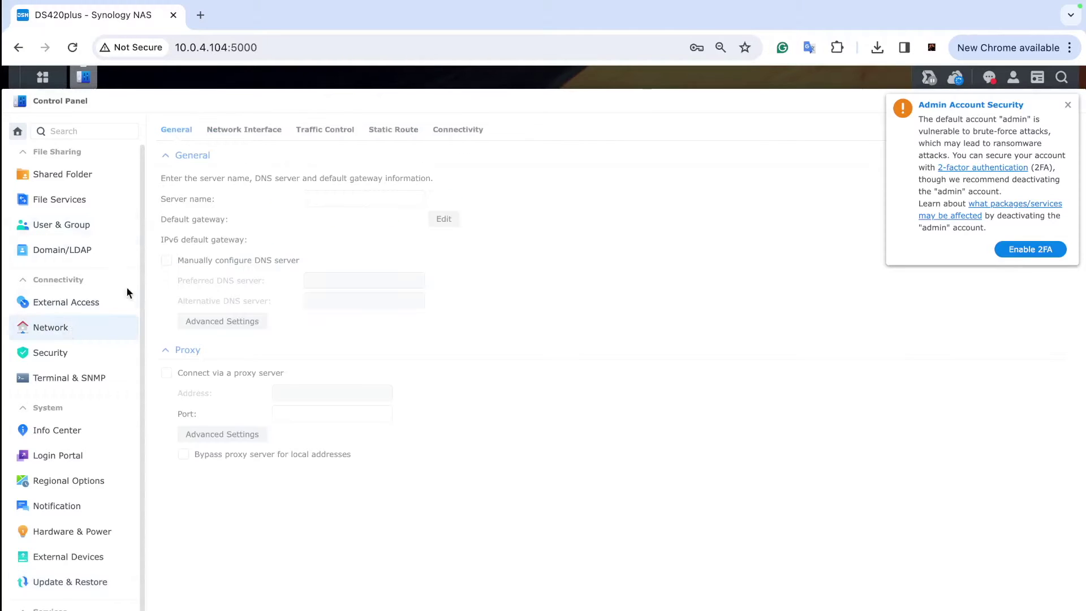
{"action": "left_click", "coordinate": [256, 132]}
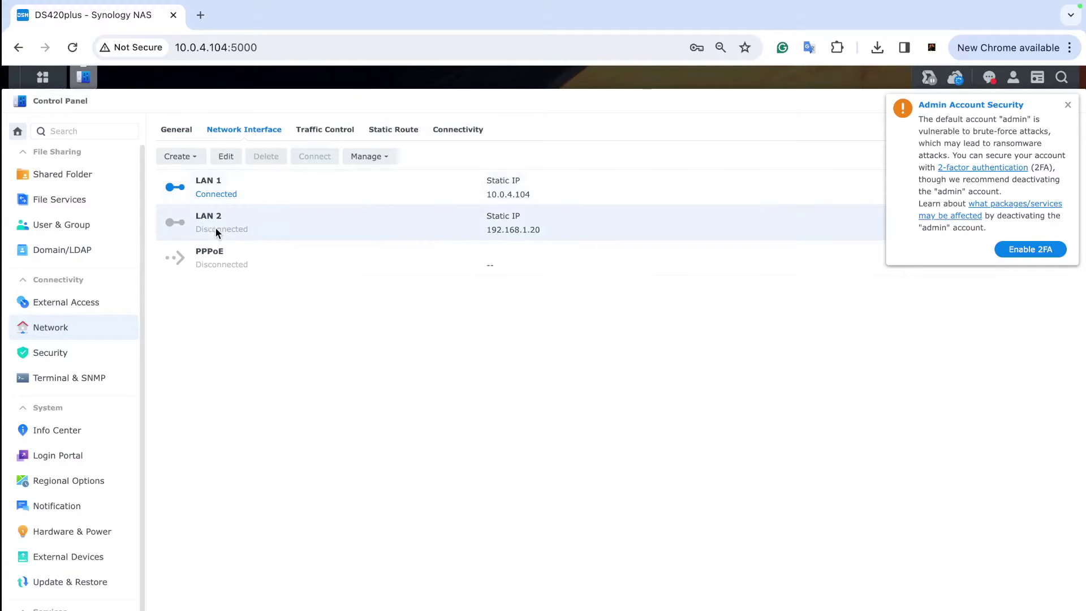
{"action": "left_click", "coordinate": [217, 232]}
{"action": "left_click", "coordinate": [229, 156]}
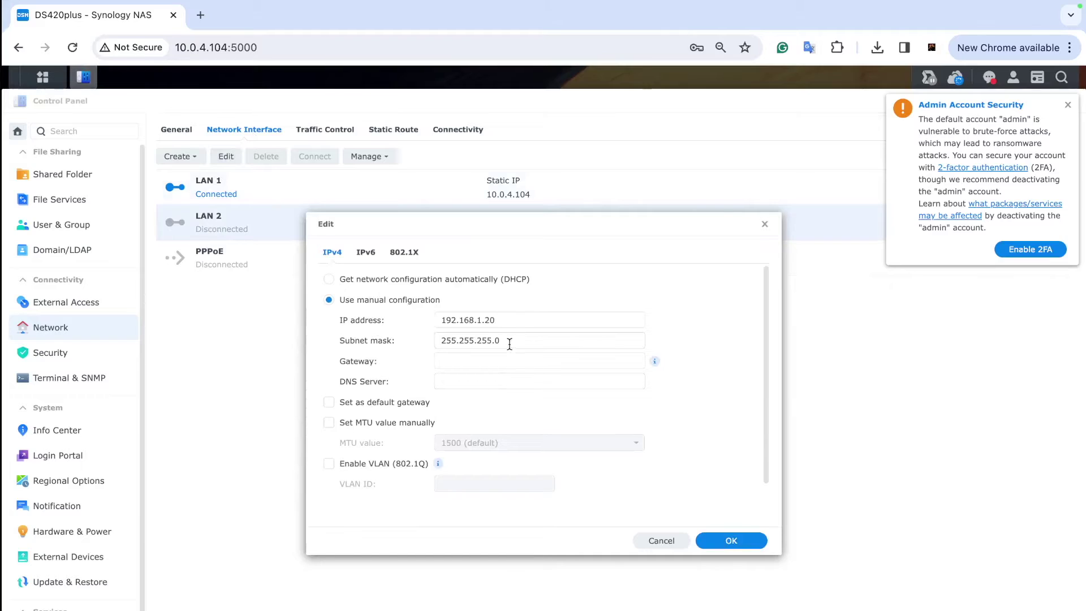
{"action": "left_click_drag", "start_coordinate": [508, 321], "coordinate": [387, 327]}
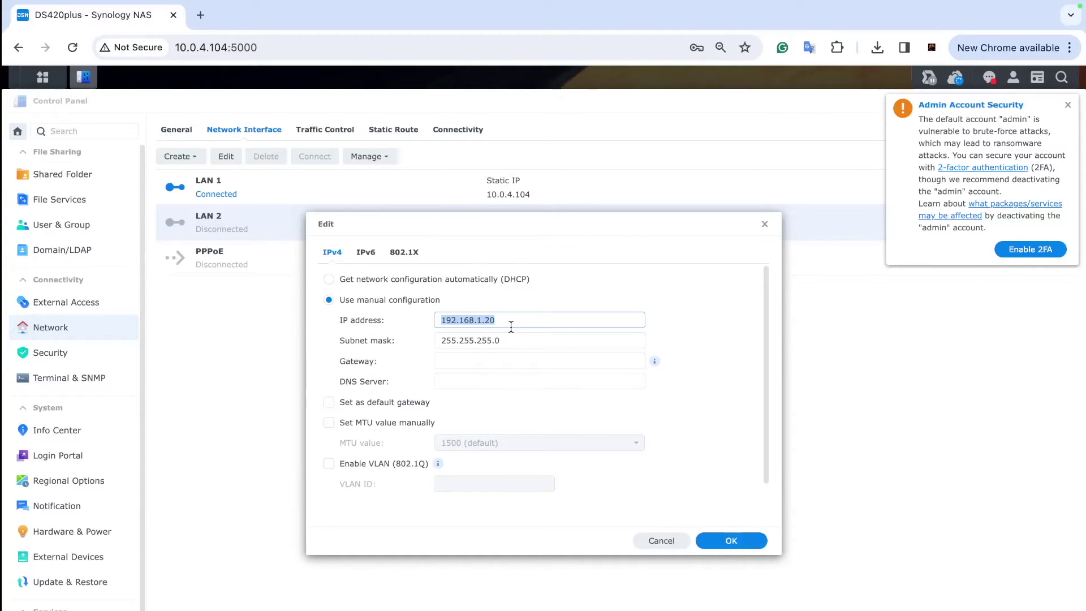
{"action": "left_click_drag", "start_coordinate": [504, 340], "coordinate": [399, 345]}
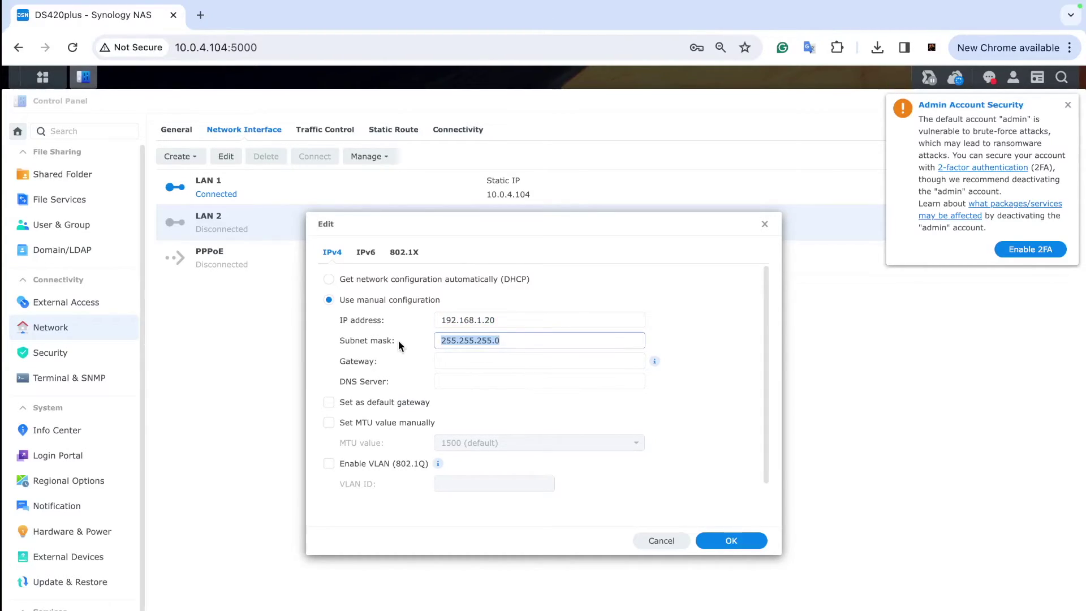
{"action": "left_click", "coordinate": [732, 540]}
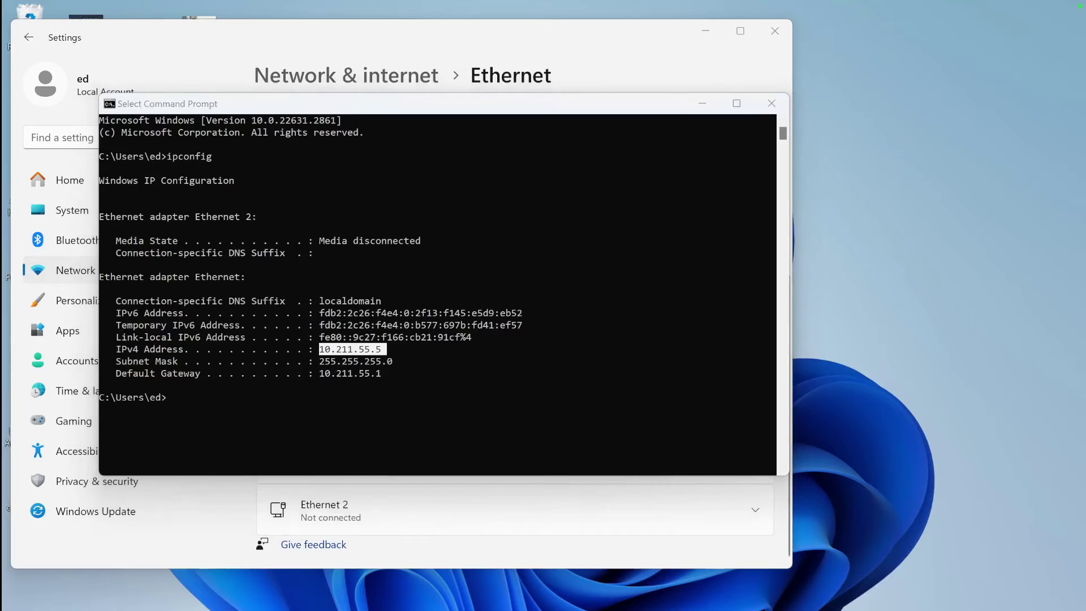
Find Network Connections and bring up the Ethernet 2 adapter's properties
{"action": "key", "text": "super"}
{"action": "type", "text": "network"}
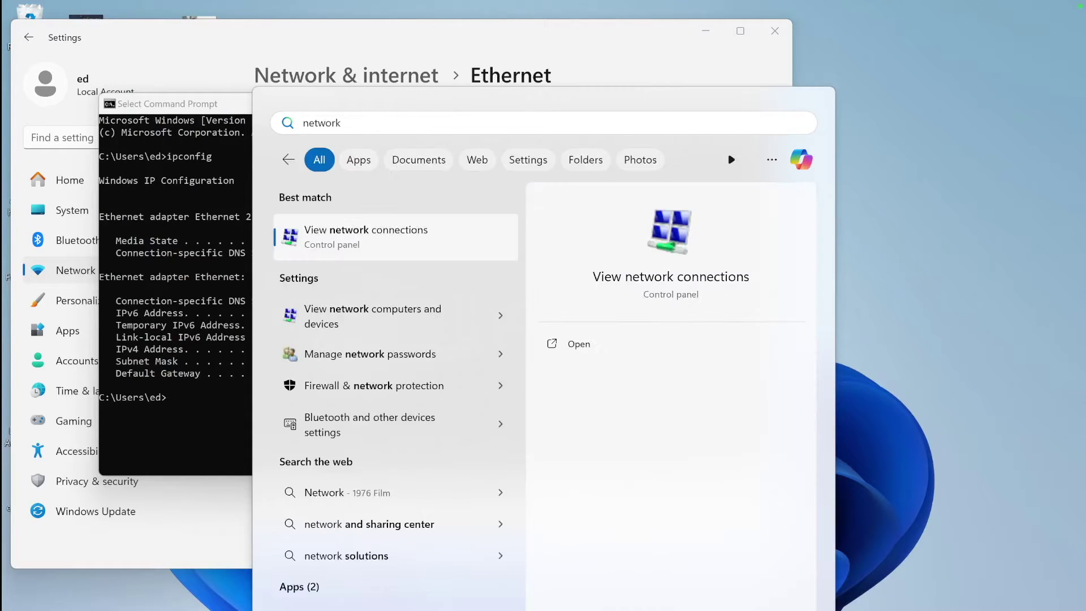
{"action": "type", "text": " con"}
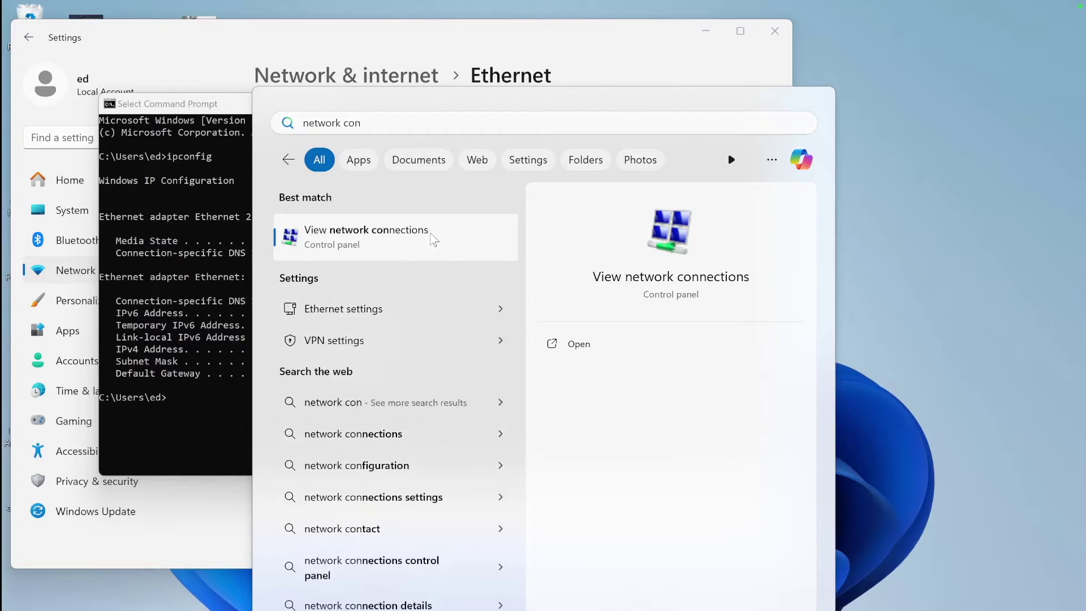
{"action": "key", "text": "Escape"}
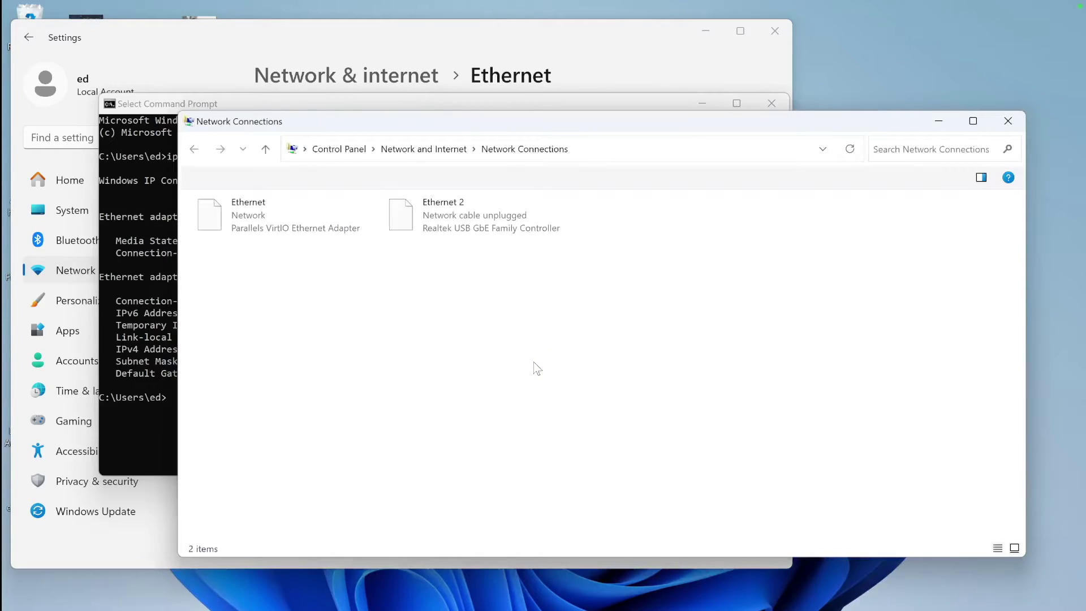
{"action": "left_click", "coordinate": [469, 221]}
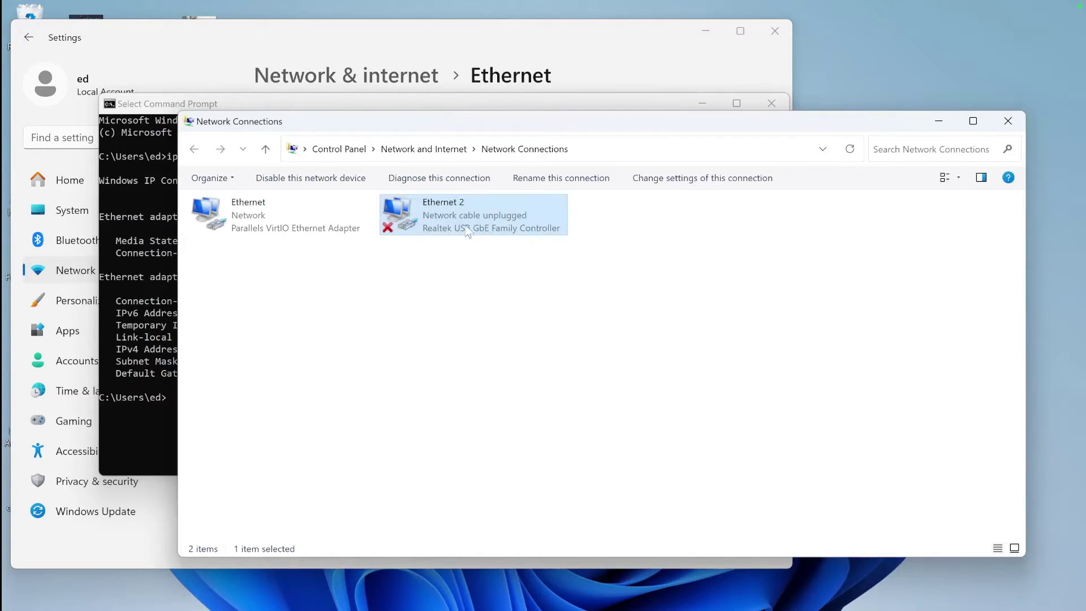
{"action": "right_click", "coordinate": [470, 220]}
{"action": "left_click", "coordinate": [542, 365]}
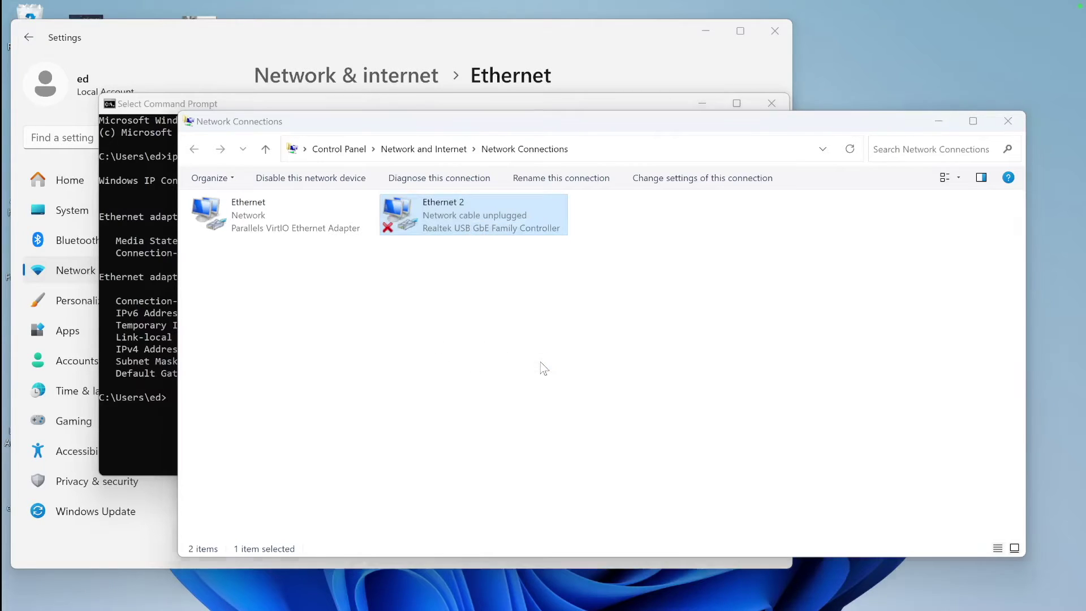
Set Ethernet 2's IPv4 to static 192.168.1.21 with subnet mask 255.255.255.0 and apply
{"action": "left_click", "coordinate": [372, 351]}
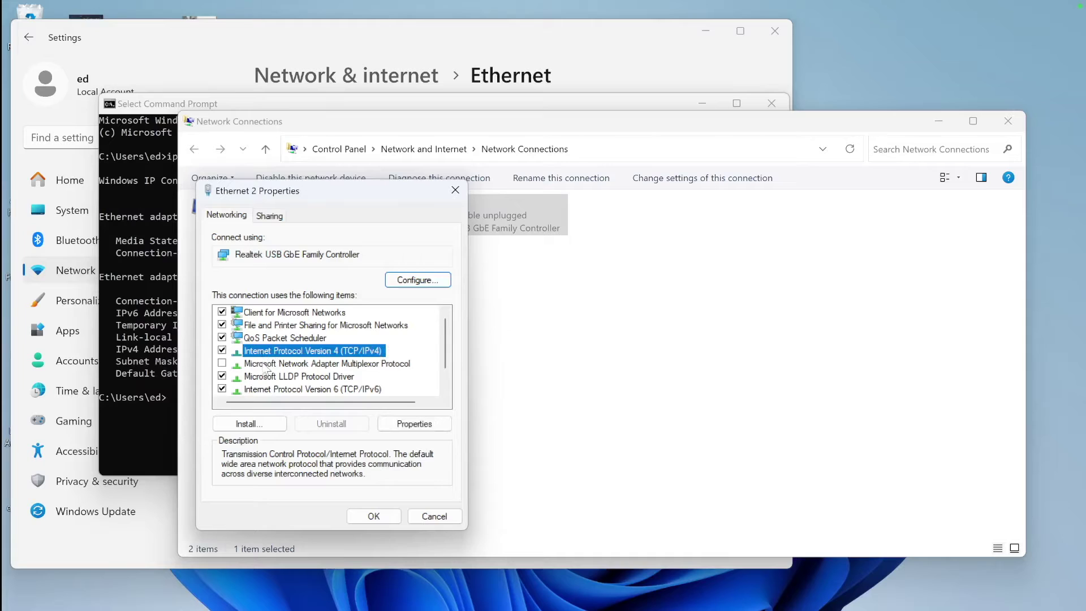
{"action": "left_click", "coordinate": [429, 421]}
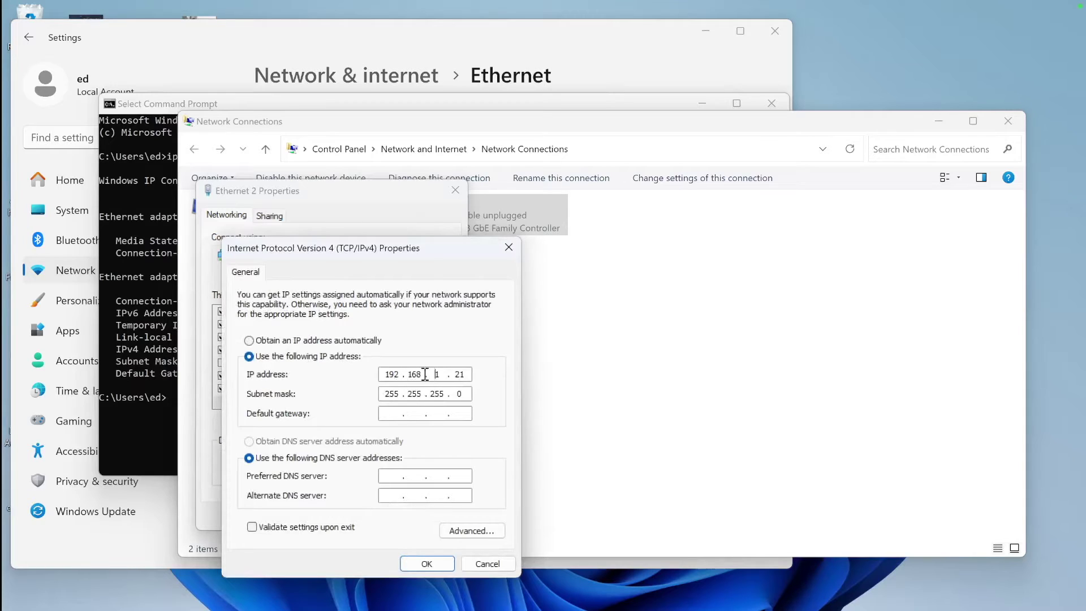
{"action": "key", "text": "BackSpace"}
{"action": "left_click", "coordinate": [457, 374]}
{"action": "left_click_drag", "start_coordinate": [463, 374], "coordinate": [405, 376]}
{"action": "type", "text": "20"}
{"action": "left_click", "coordinate": [425, 562]}
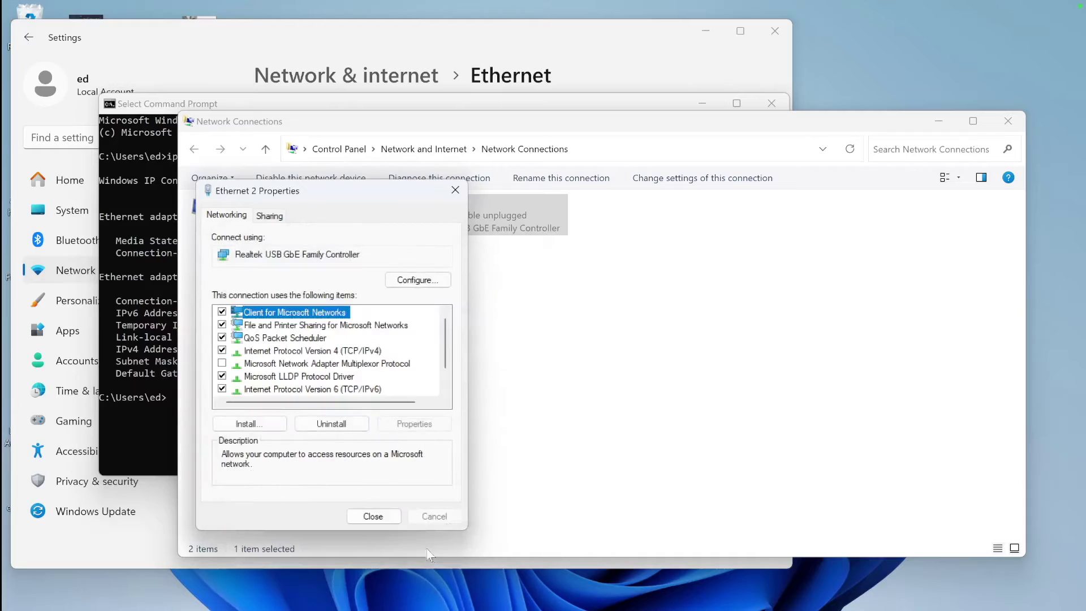
{"action": "left_click", "coordinate": [374, 516]}
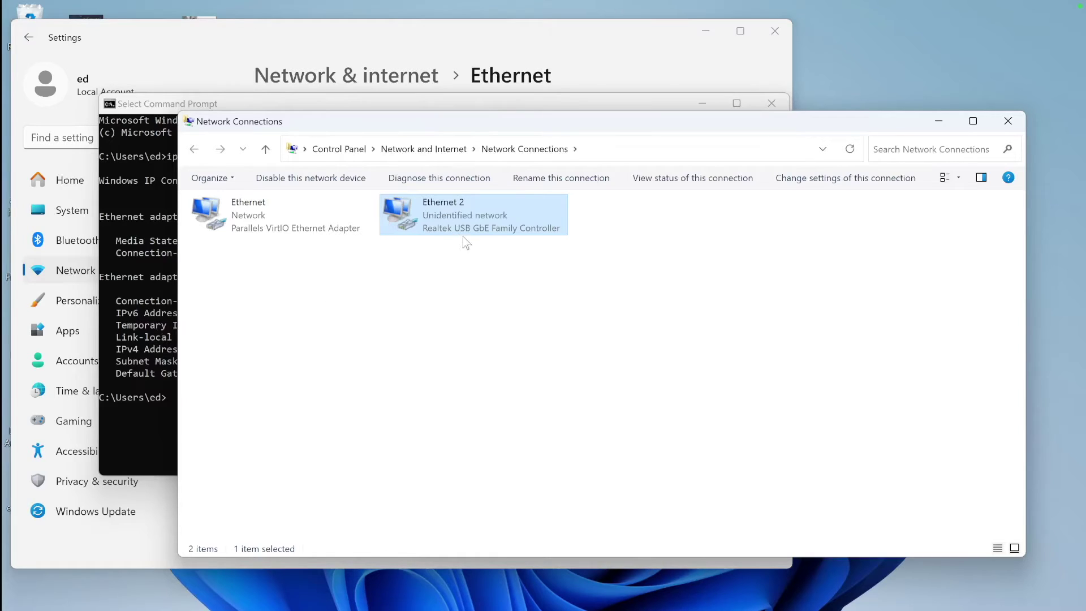
{"action": "left_click", "coordinate": [148, 338]}
Run ipconfig to confirm Ethernet 2 reports 192.168.1.21, then load 192.168.1.20 in the browser
{"action": "type", "text": "ipconfig"}
{"action": "key", "text": "Return"}
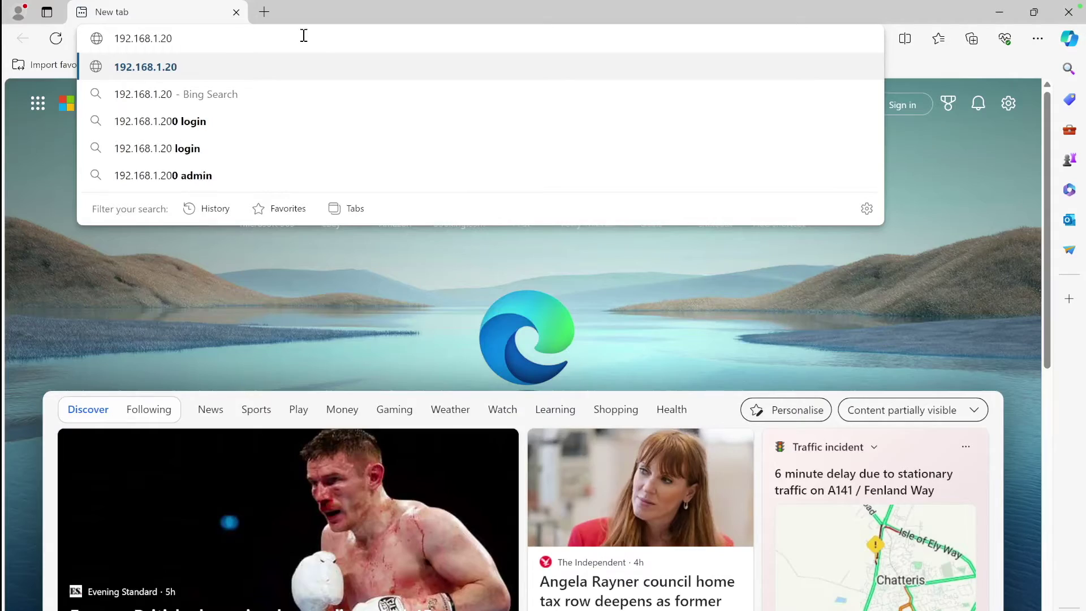
{"action": "key", "text": "Return"}
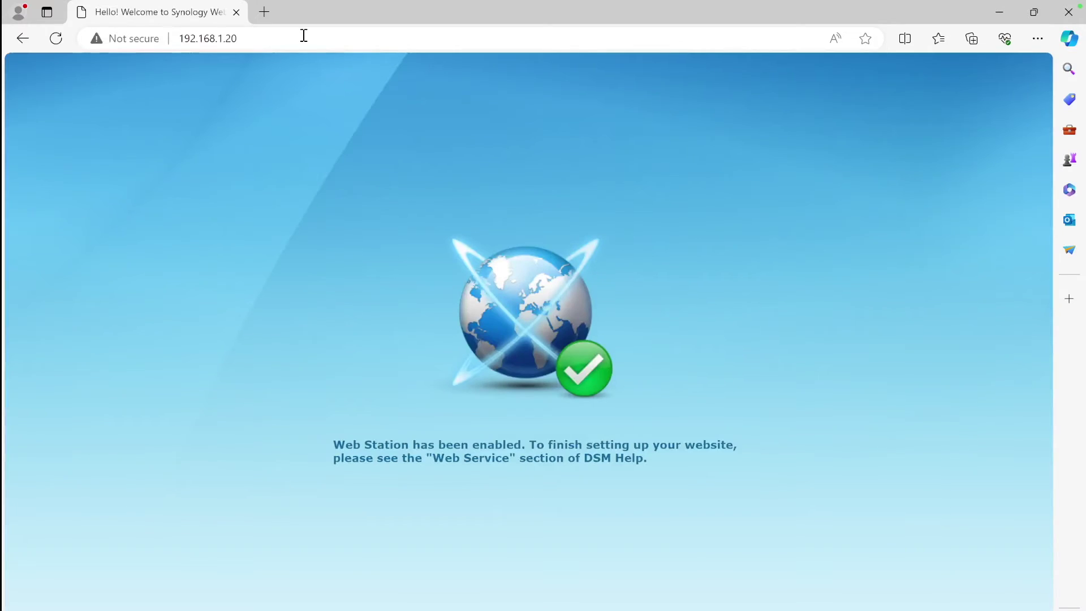
{"action": "left_click", "coordinate": [304, 35]}
Load the DS420plus sign-in page at 192.168.1.20:5000, then open a File Explorer window
{"action": "left_click", "coordinate": [304, 35]}
{"action": "type", "text": ":5000"}
{"action": "key", "text": "Return"}
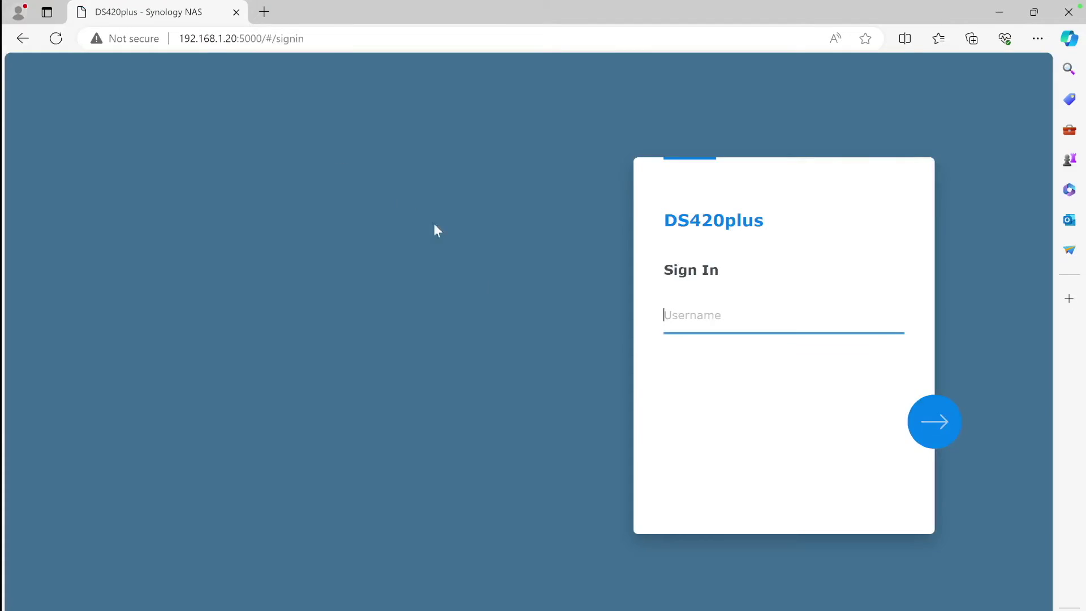
{"action": "key", "text": "super+e"}
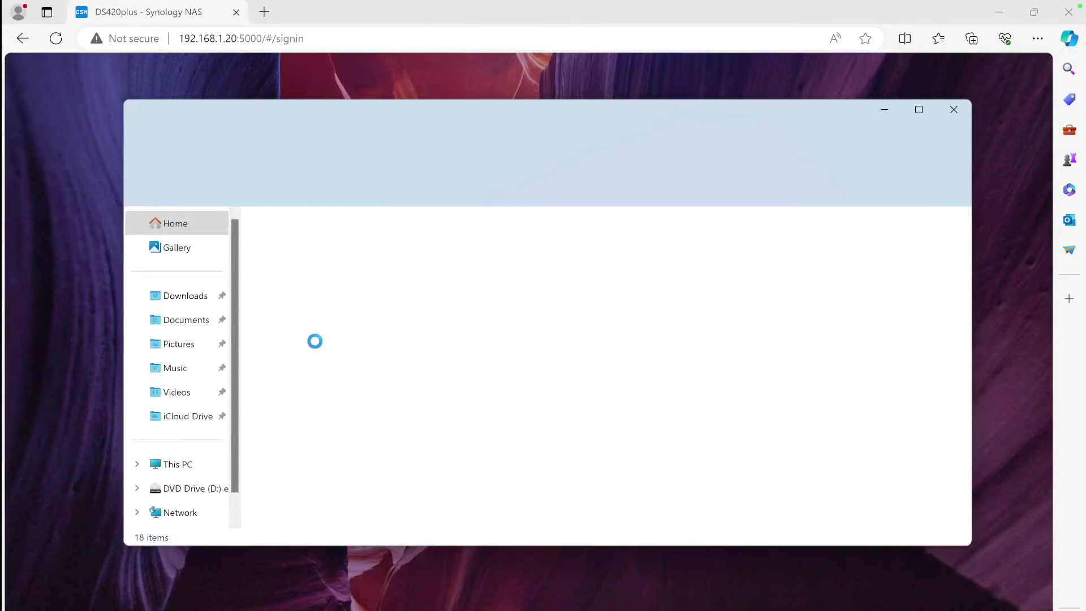
From This PC, bring up the Map Network Drive dialog with drive X: proposed
{"action": "left_click", "coordinate": [177, 465]}
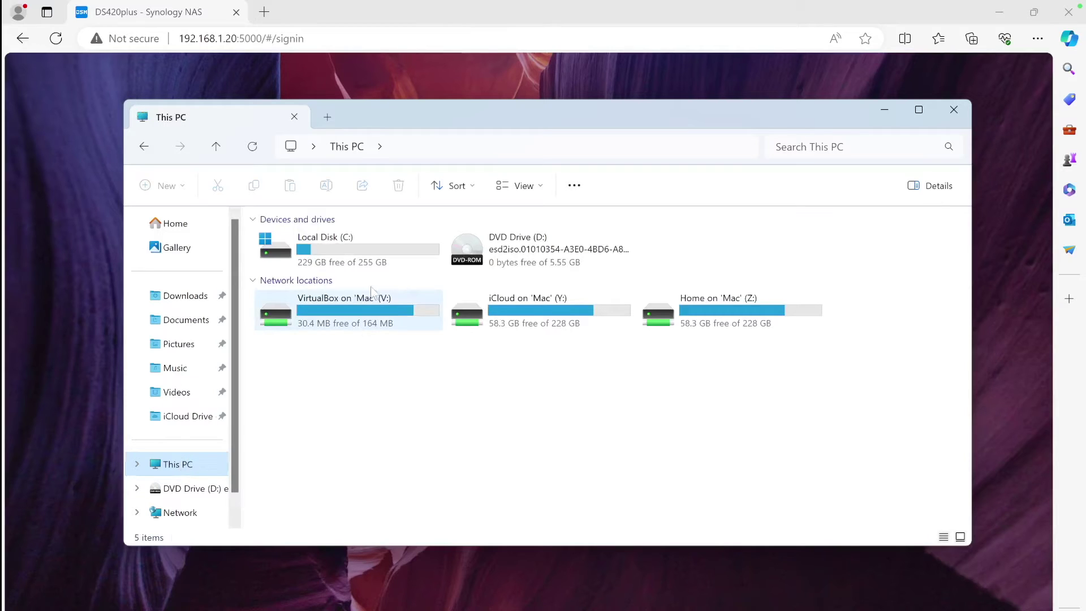
{"action": "left_click", "coordinate": [574, 186]}
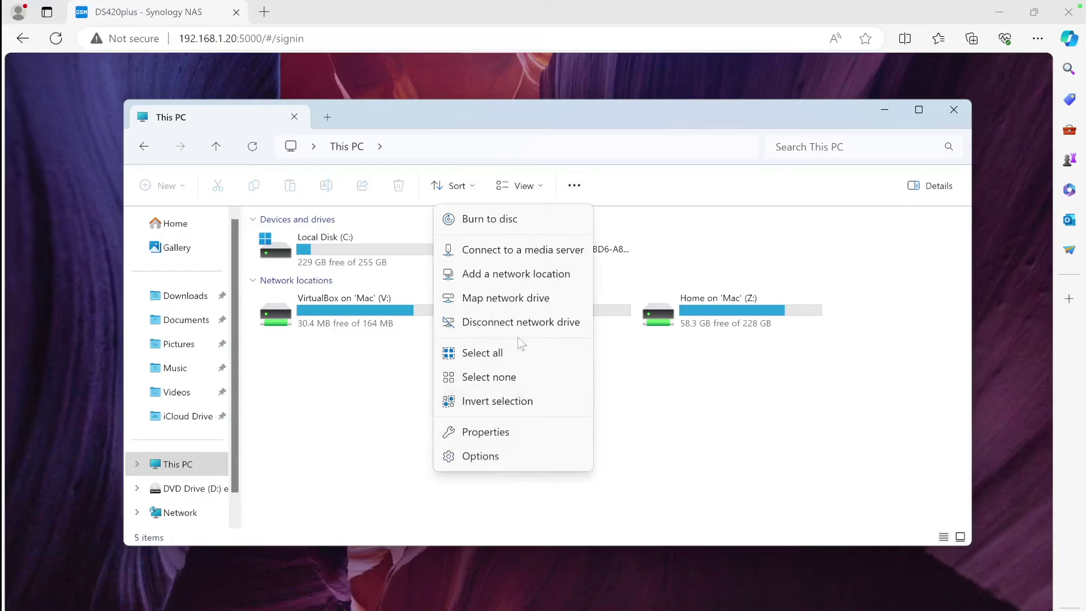
{"action": "left_click", "coordinate": [517, 298]}
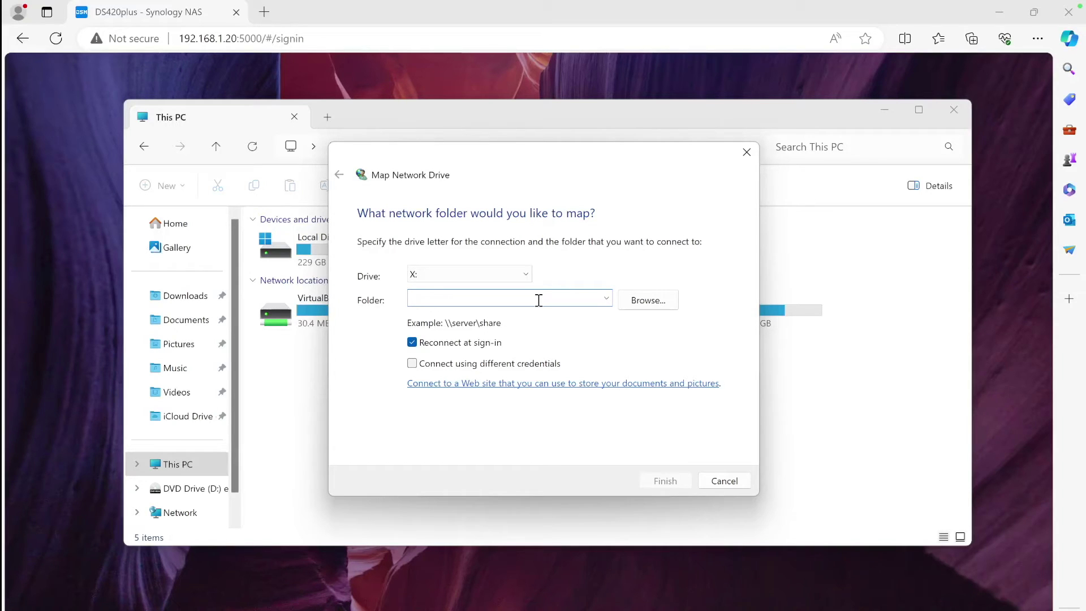
Enter \\192.168.1.20\home as the folder for drive X: and finish the mapping
{"action": "type", "text": "192.168.1.21"}
{"action": "left_click", "coordinate": [411, 298]}
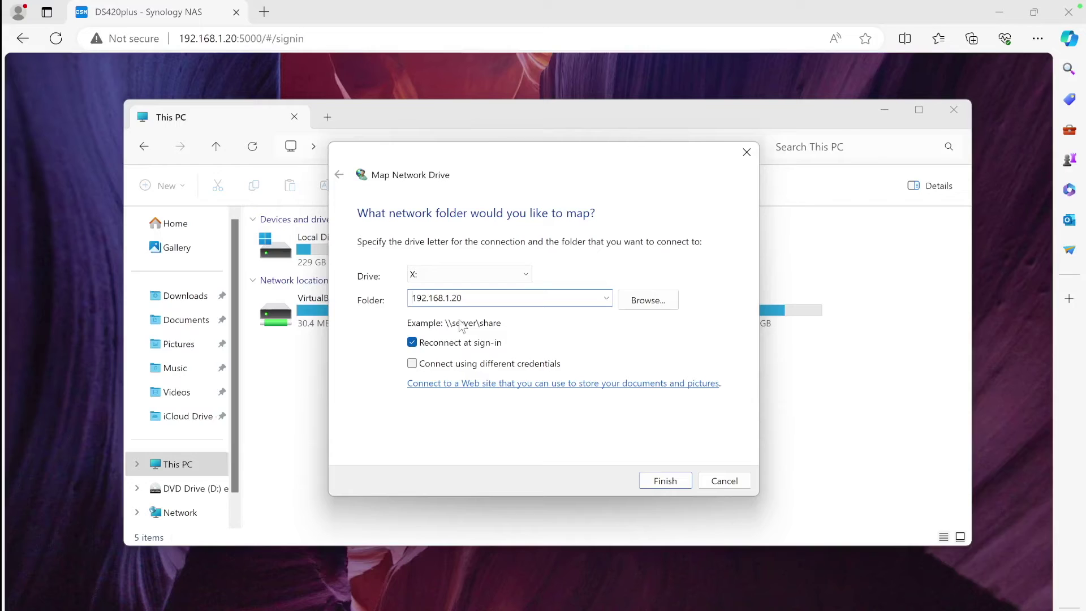
{"action": "type", "text": "\\\\"}
{"action": "type", "text": "home"}
{"action": "left_click", "coordinate": [666, 482]}
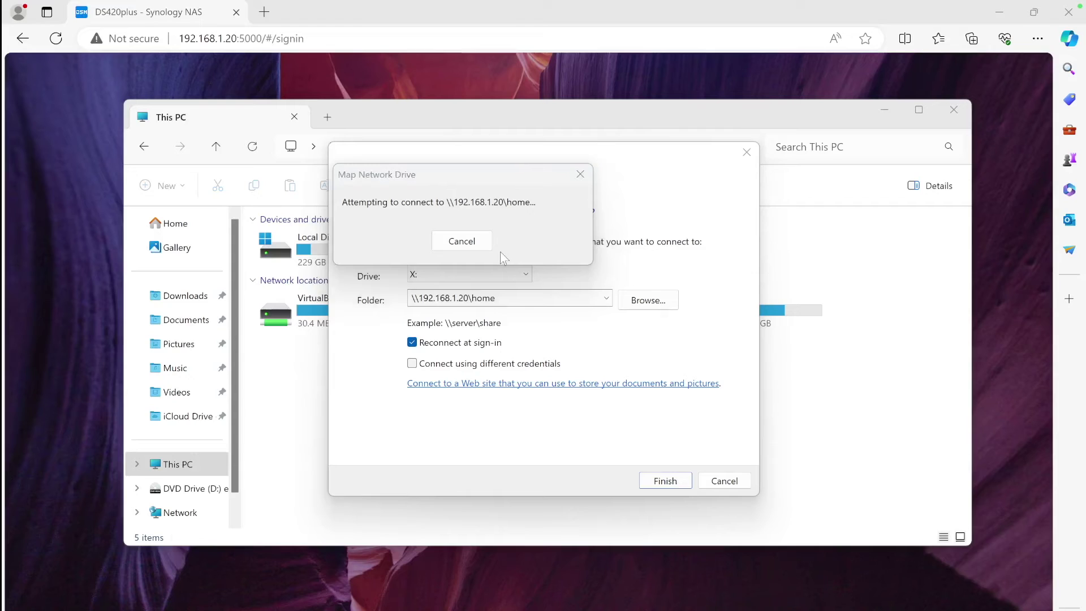
Sign in with the NAS user name and password so the home share opens
{"action": "type", "text": "ed"}
{"action": "key", "text": "Tab"}
{"action": "type", "text": "•••••••"}
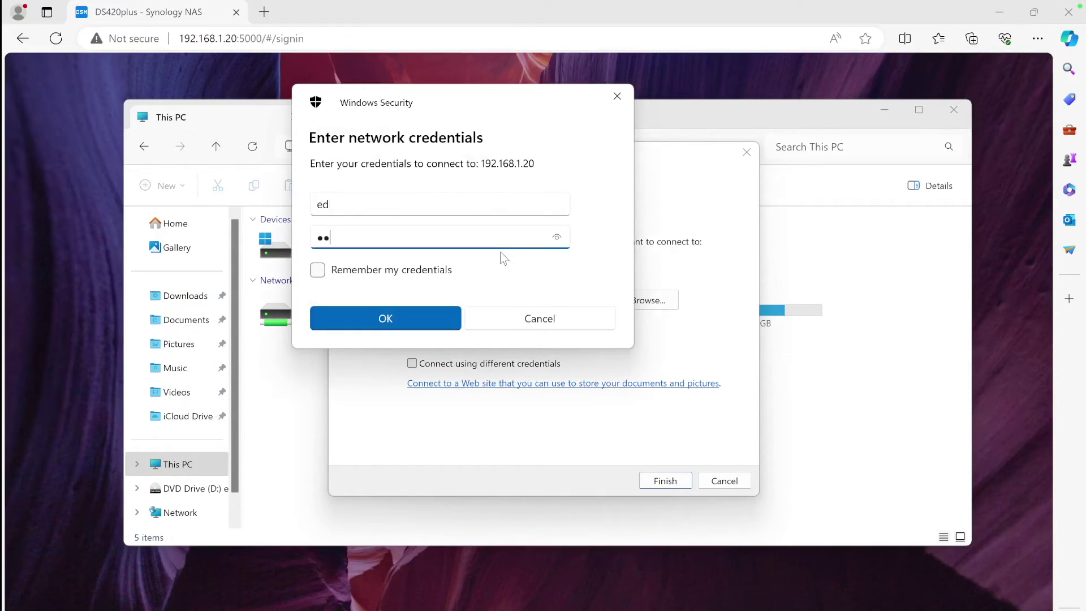
{"action": "key", "text": "BackSpace"}
{"action": "key", "text": "BackSpace"}
{"action": "key", "text": "BackSpace"}
{"action": "key", "text": "BackSpace"}
{"action": "key", "text": "BackSpace"}
{"action": "key", "text": "BackSpace"}
{"action": "key", "text": "BackSpace"}
{"action": "type", "text": "••••••••••"}
{"action": "key", "text": "Return"}
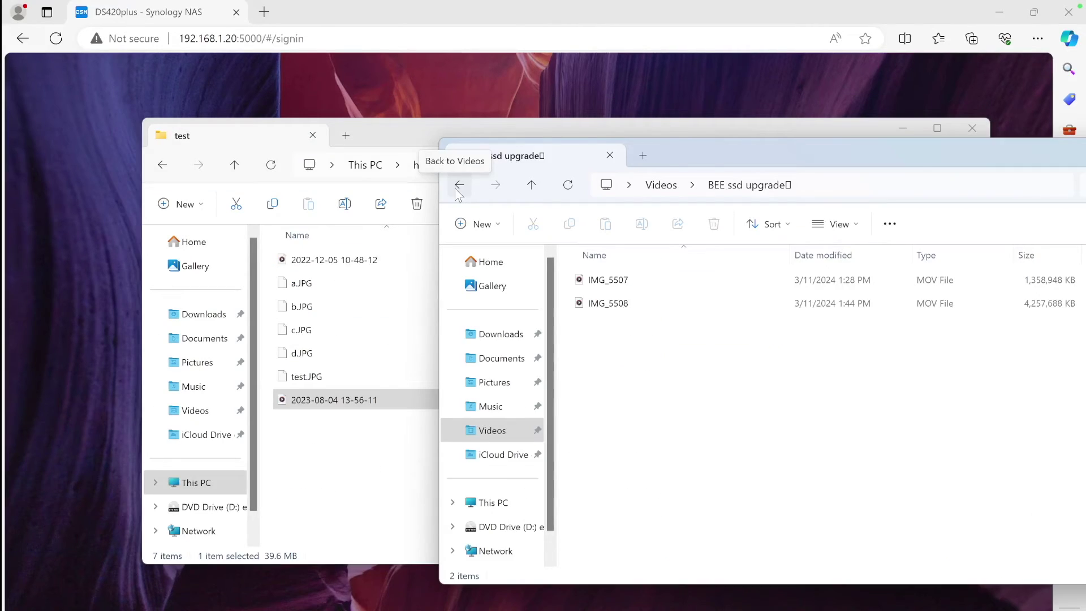
Drag IMG_5507 from BEE ssd upgrade into the NAS test folder and expand the copy progress details
{"action": "left_click", "coordinate": [611, 287]}
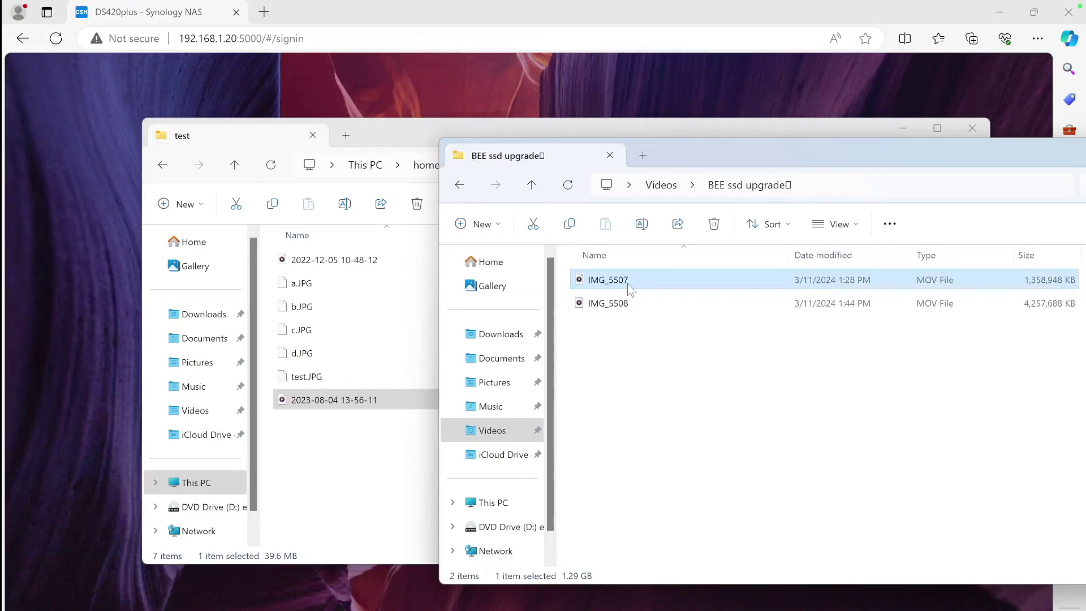
{"action": "left_click_drag", "start_coordinate": [626, 283], "coordinate": [362, 446]}
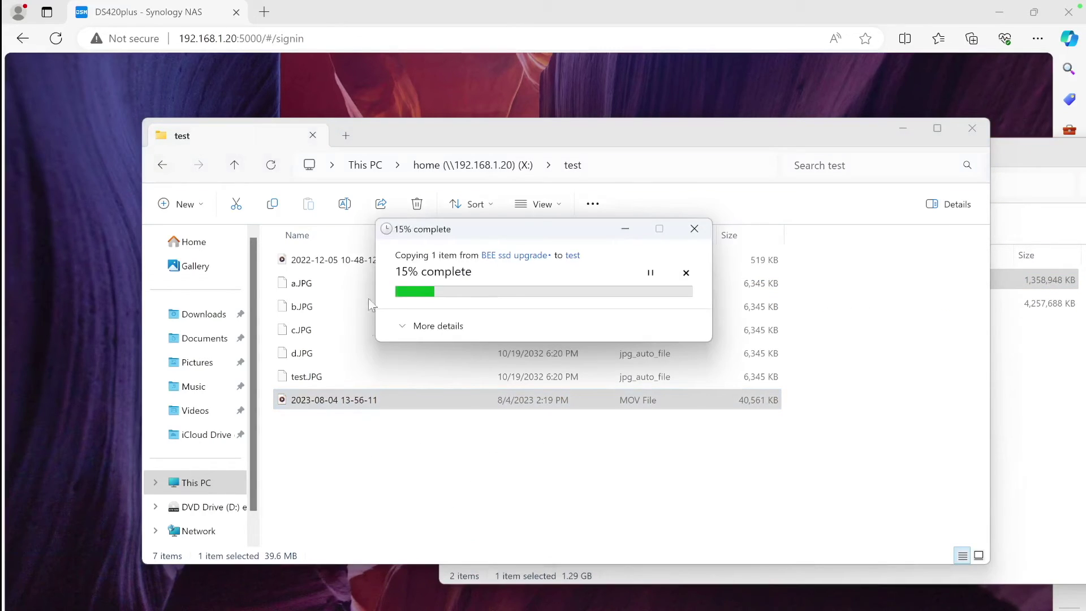
{"action": "left_click", "coordinate": [425, 324]}
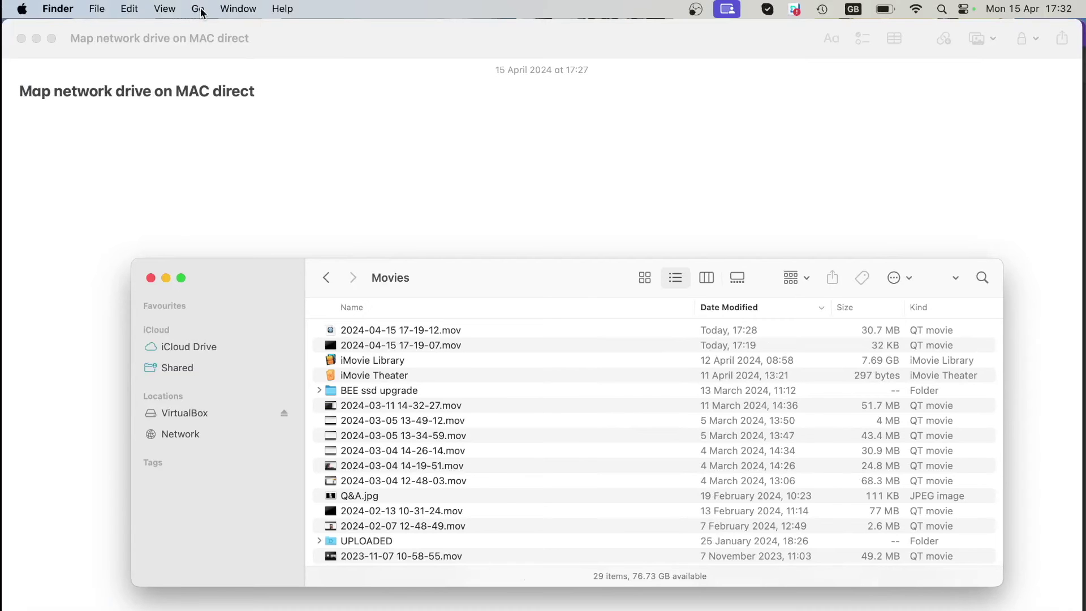
Connect Finder to the server smb://192.168.1.20 instead of DS420plus
{"action": "left_click", "coordinate": [199, 9]}
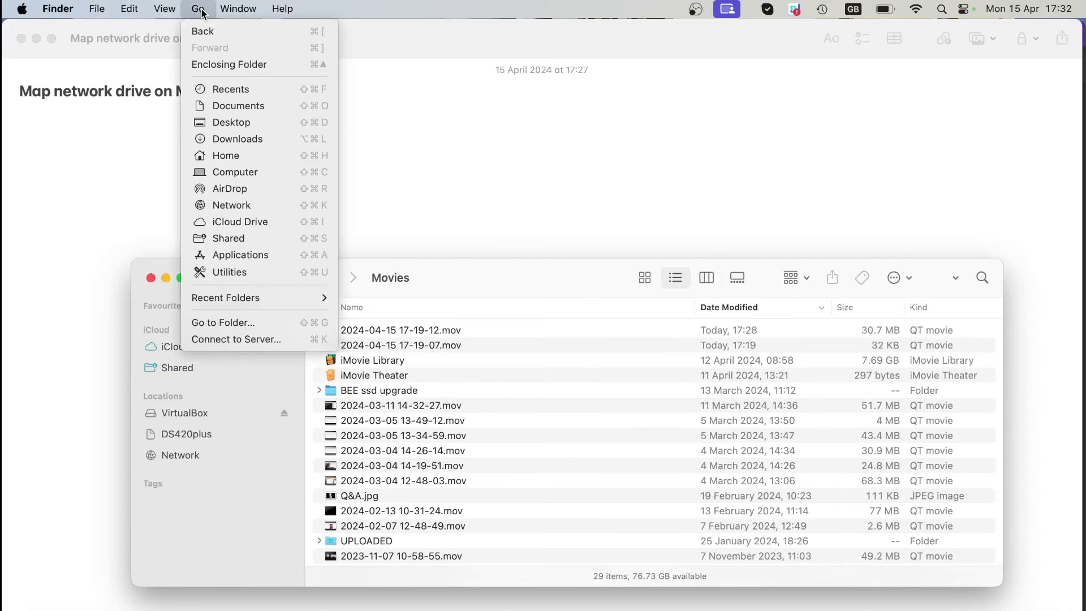
{"action": "left_click", "coordinate": [251, 338]}
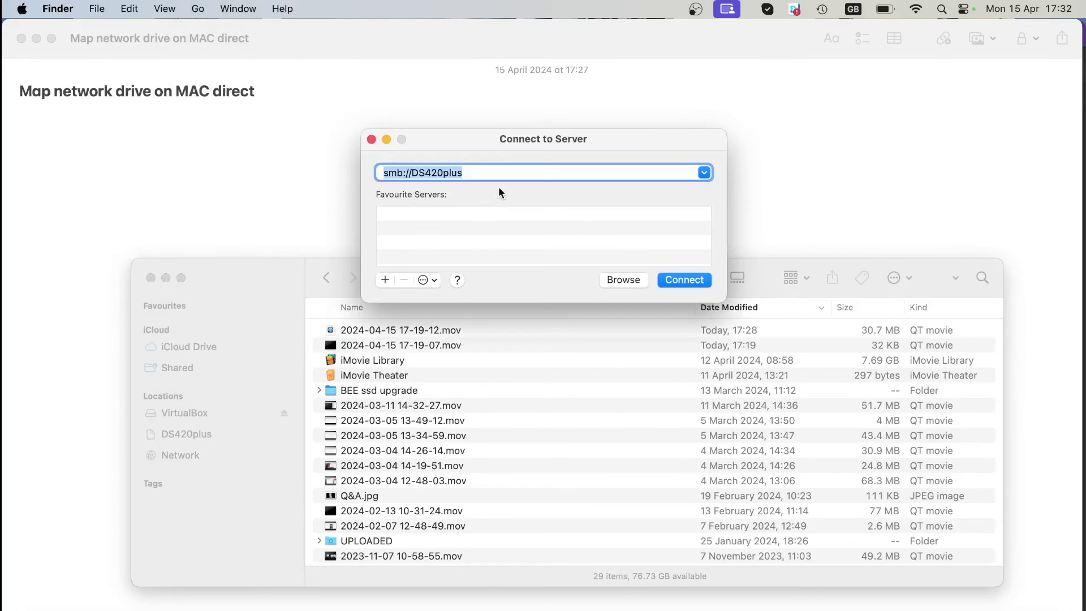
{"action": "left_click", "coordinate": [575, 174]}
{"action": "key", "text": "BackSpace"}
{"action": "key", "text": "BackSpace"}
{"action": "key", "text": "BackSpace"}
{"action": "key", "text": "BackSpace"}
{"action": "key", "text": "BackSpace"}
{"action": "key", "text": "BackSpace"}
{"action": "key", "text": "BackSpace"}
{"action": "key", "text": "BackSpace"}
{"action": "key", "text": "BackSpace"}
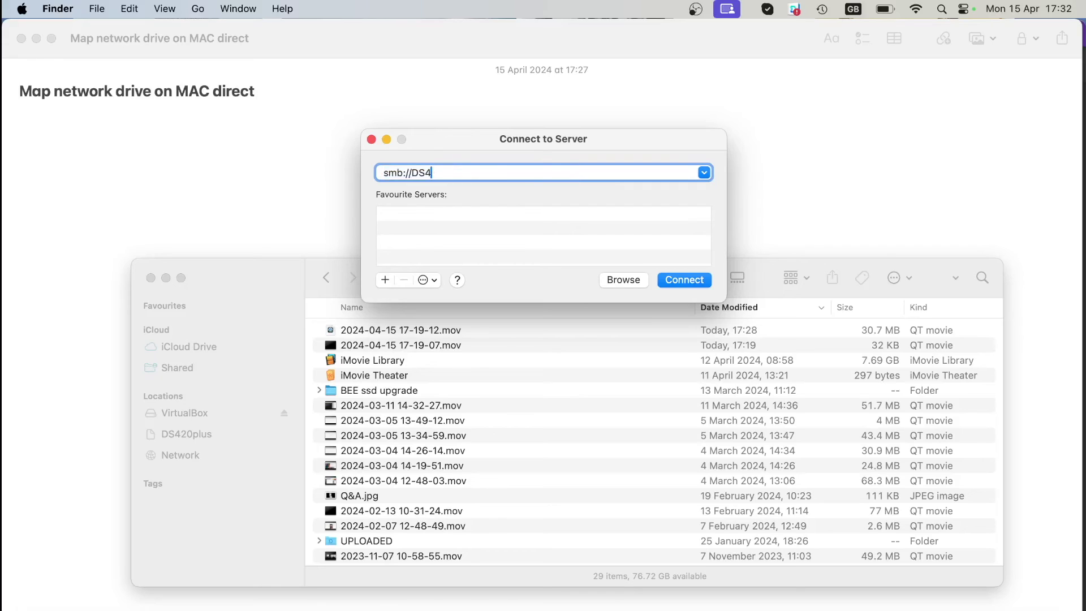
{"action": "type", "text": "192.168.1.20/"}
{"action": "key", "text": "BackSpace"}
{"action": "key", "text": "Return"}
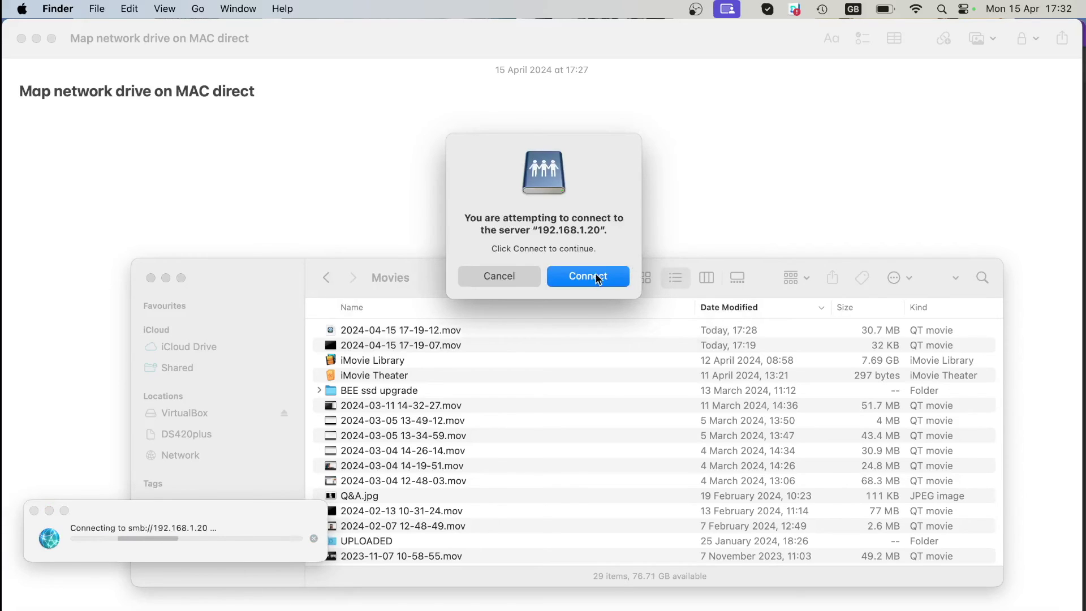
{"action": "left_click", "coordinate": [593, 275]}
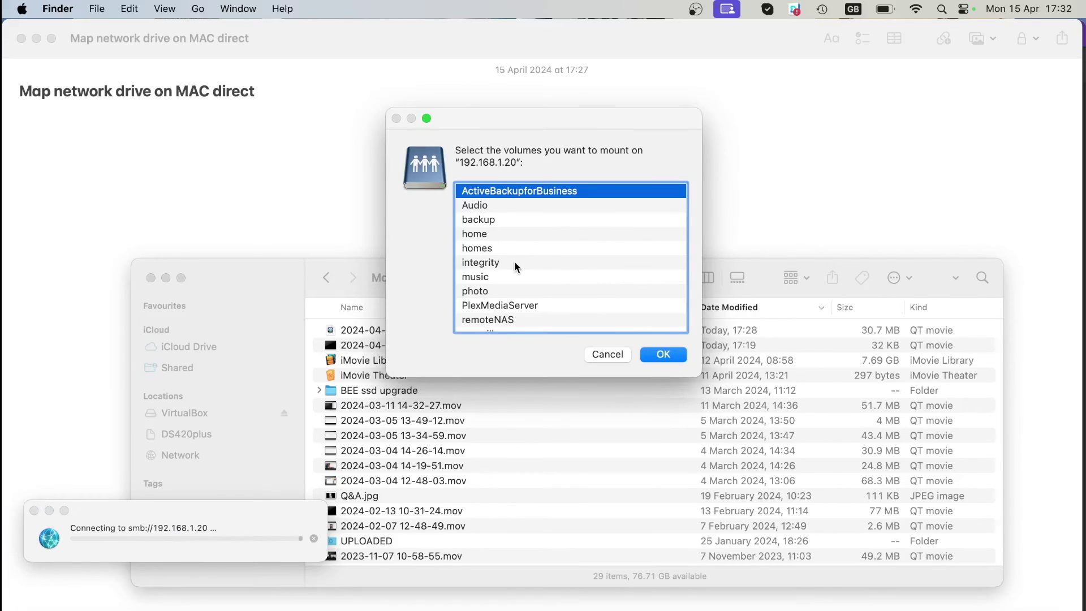
Choose the remoteNAS share from the volume list and mount it
{"action": "scroll", "coordinate": [494, 267], "scroll_direction": "down", "scroll_amount": 5}
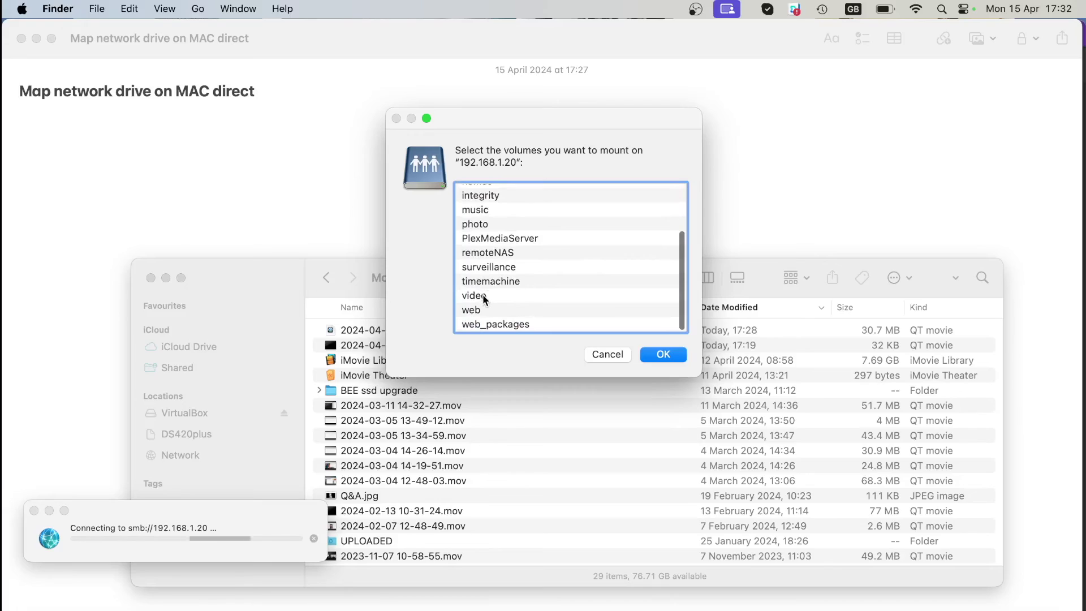
{"action": "scroll", "coordinate": [512, 291], "scroll_direction": "up", "scroll_amount": 1}
{"action": "scroll", "coordinate": [512, 290], "scroll_direction": "up", "scroll_amount": 5}
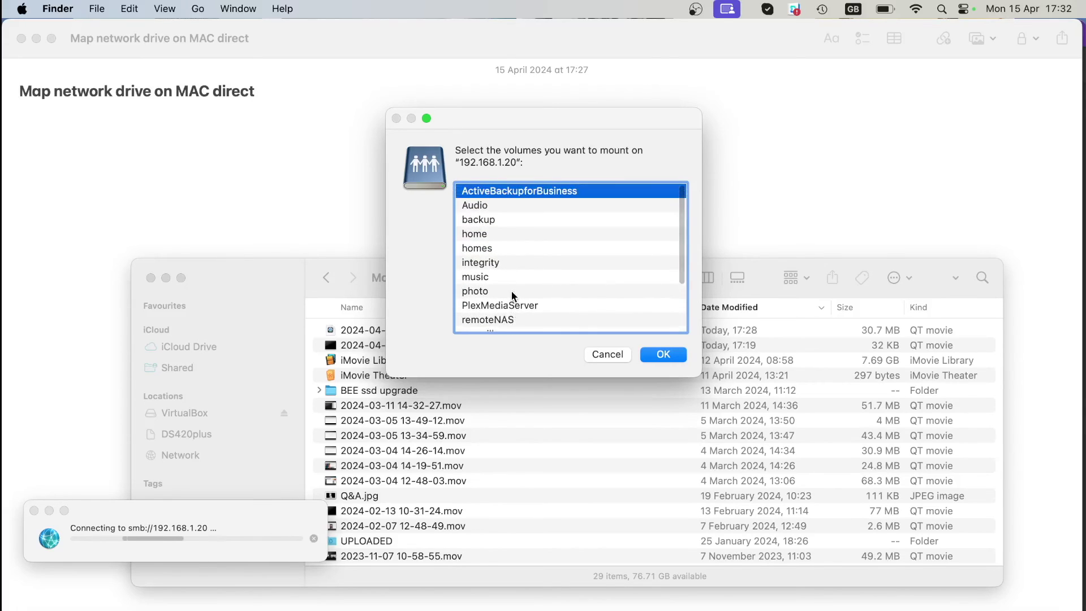
{"action": "scroll", "coordinate": [512, 296], "scroll_direction": "down", "scroll_amount": 5}
{"action": "scroll", "coordinate": [514, 296], "scroll_direction": "up", "scroll_amount": 1}
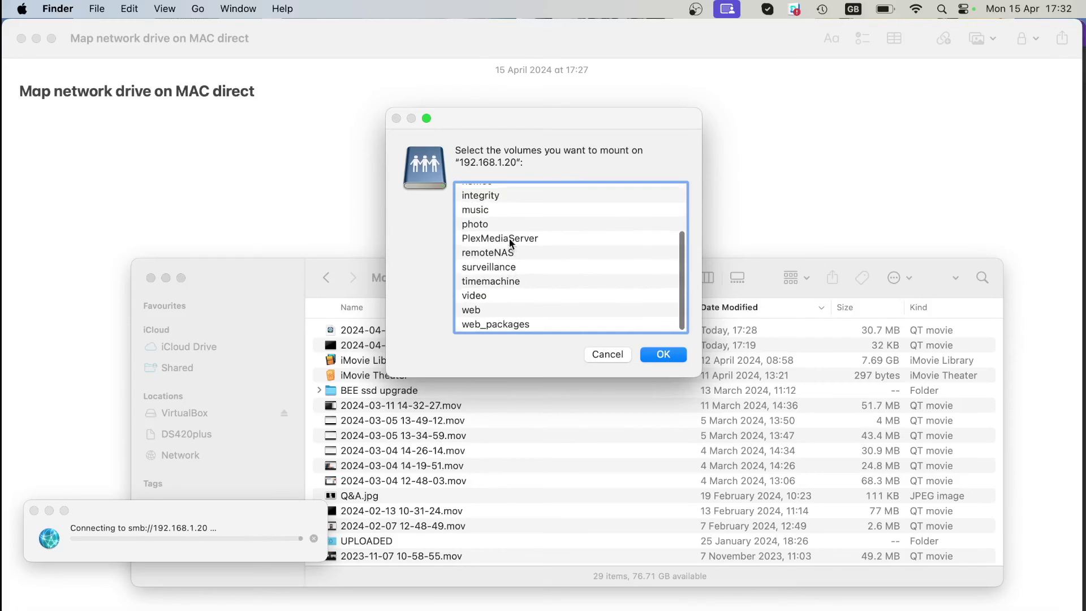
{"action": "left_click", "coordinate": [512, 253]}
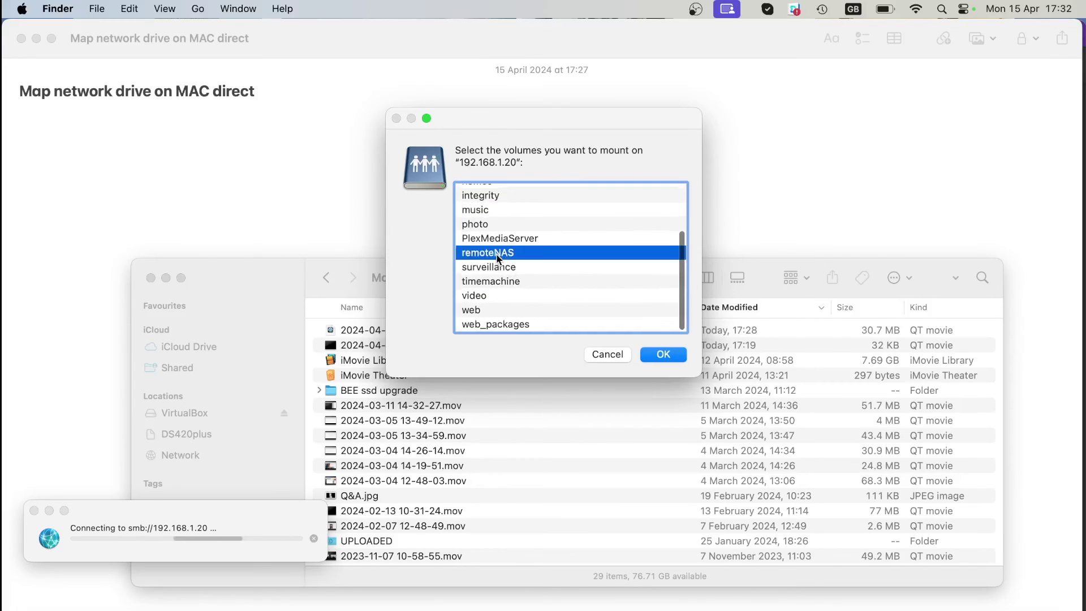
{"action": "left_click", "coordinate": [661, 355]}
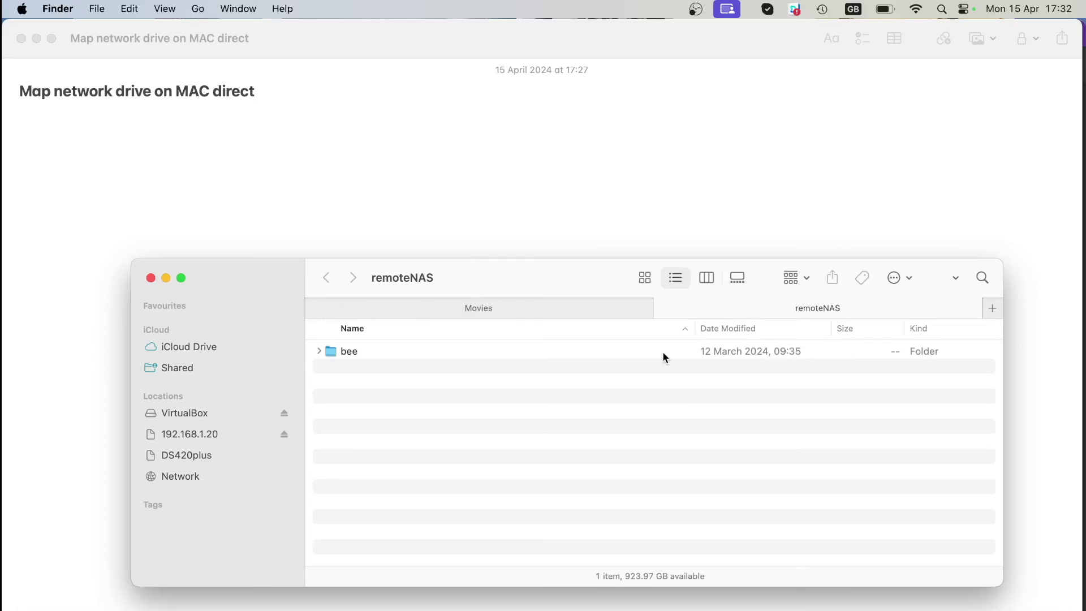
Copy iMovie Library from the Movies tab and paste it into the remoteNAS share
{"action": "left_click", "coordinate": [479, 308]}
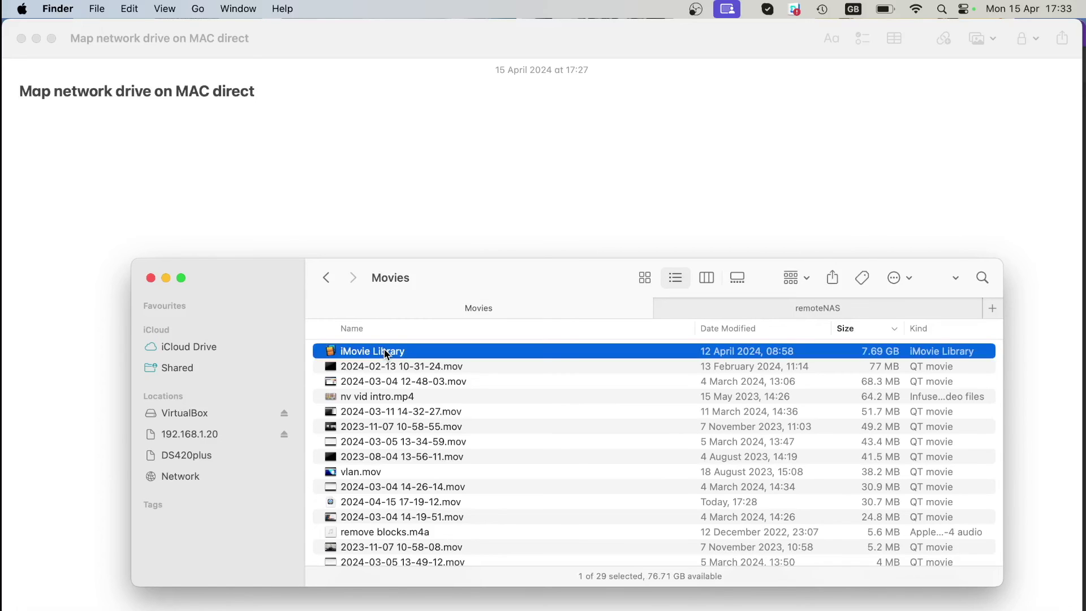
{"action": "right_click", "coordinate": [387, 352]}
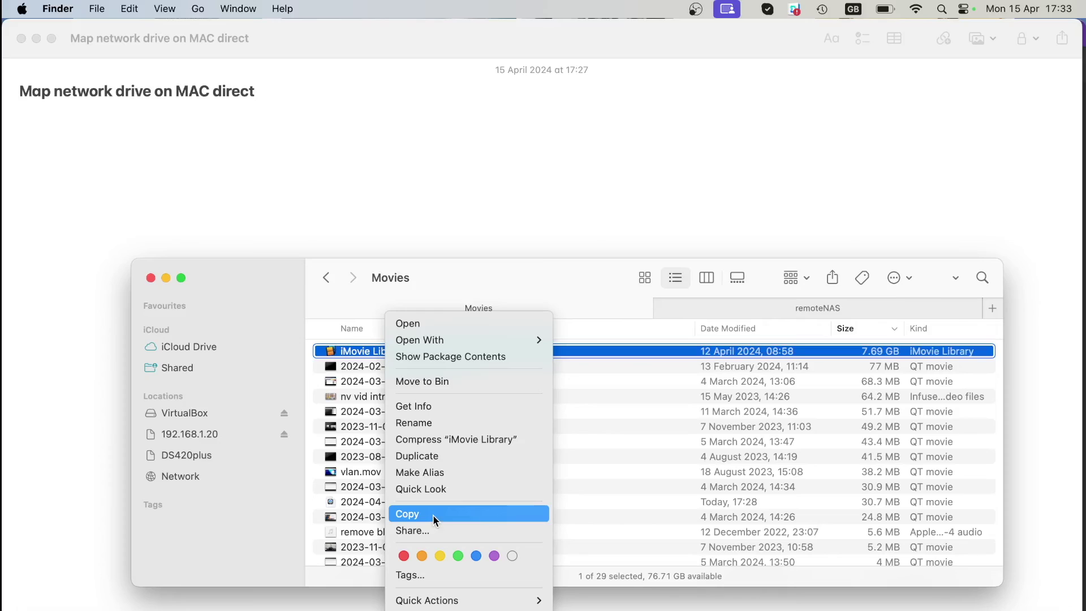
{"action": "left_click", "coordinate": [433, 515]}
{"action": "key", "text": "ctrl+Tab"}
{"action": "right_click", "coordinate": [452, 403]}
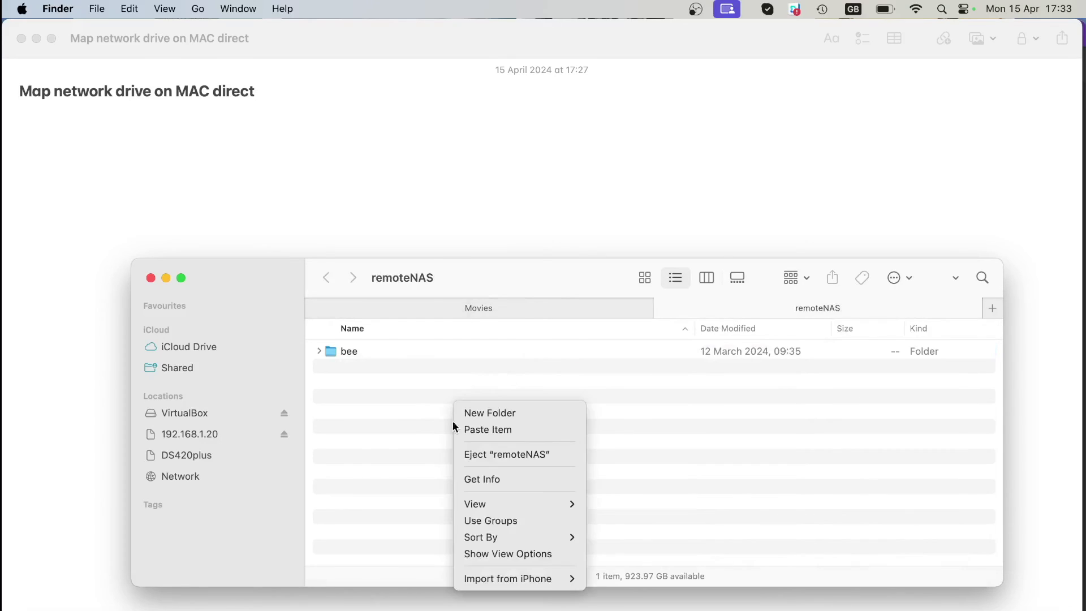
{"action": "left_click", "coordinate": [528, 433]}
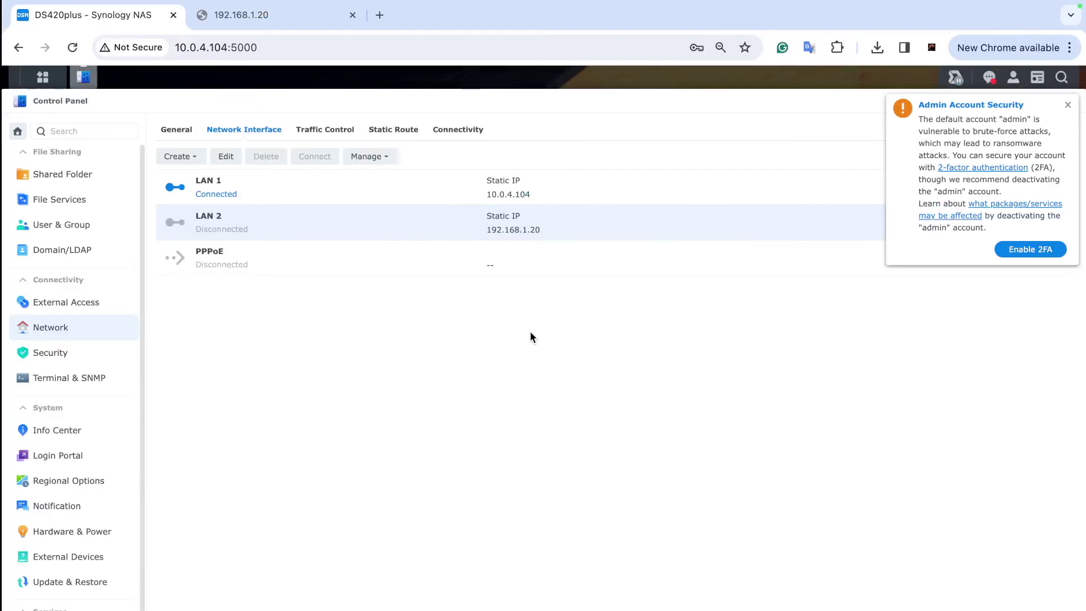
In the 192.168.1.20 tab, add port :5000 to the address and load 192.168.1.20:5000
{"action": "left_click", "coordinate": [271, 26]}
{"action": "left_click", "coordinate": [228, 46]}
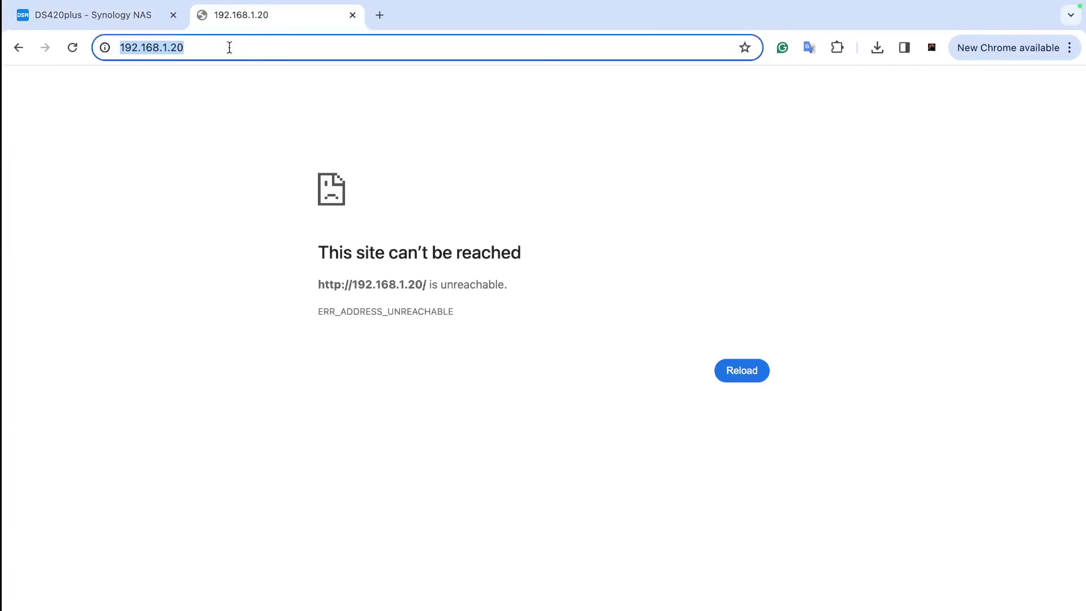
{"action": "key", "text": "Right"}
{"action": "type", "text": ":5000"}
{"action": "key", "text": "Return"}
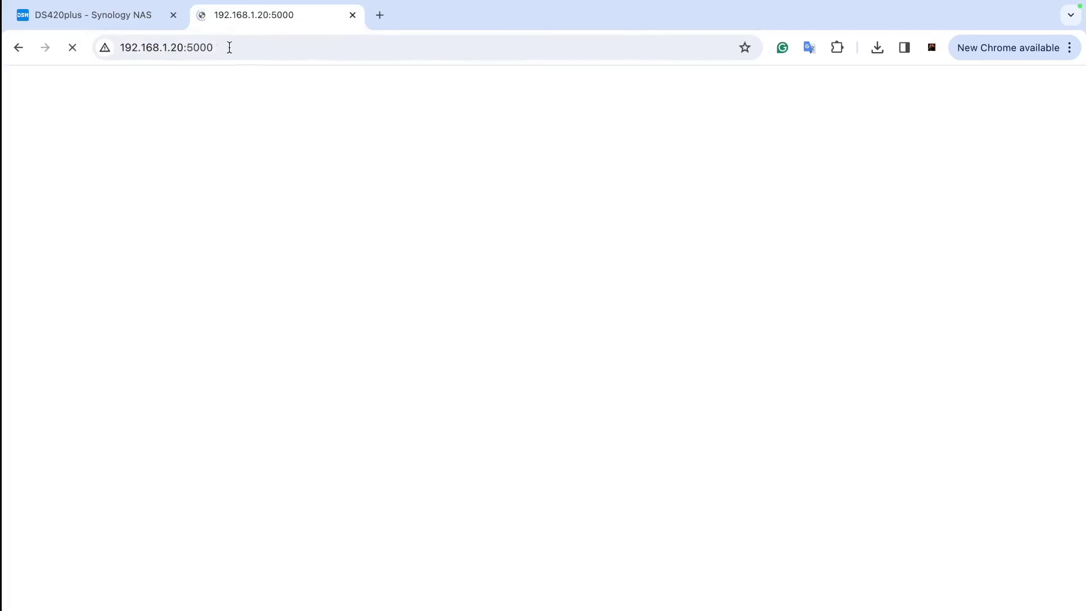